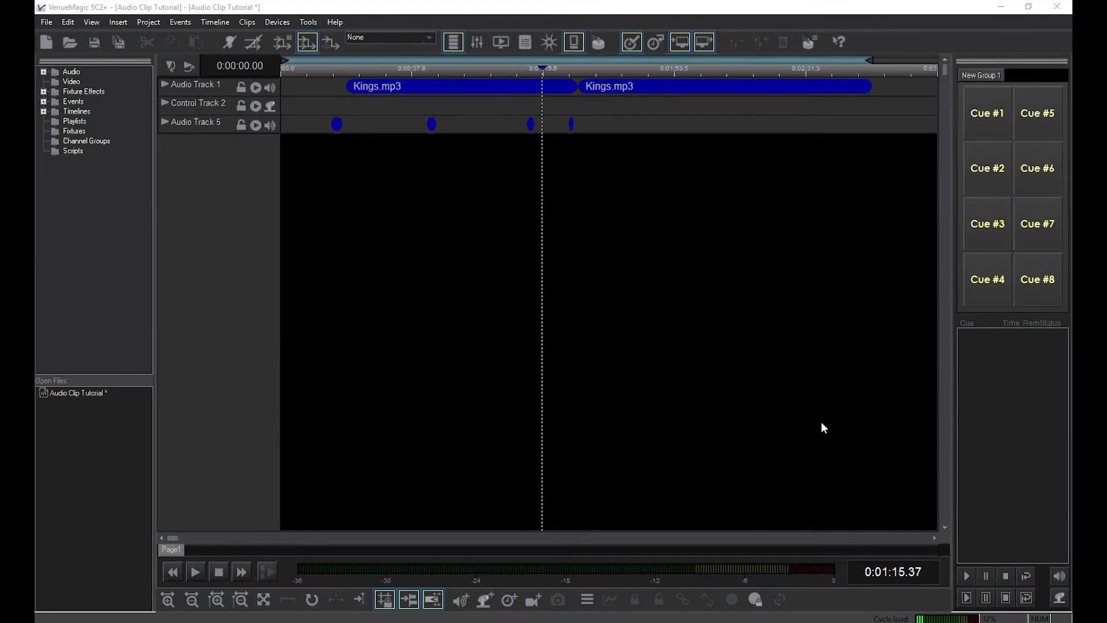
- Add Audio Tracks 7, 8 and 9, then drag Control Track 2 to the bottom of the track list
{"action": "left_click", "coordinate": [125, 19]}
{"action": "left_click", "coordinate": [132, 36]}
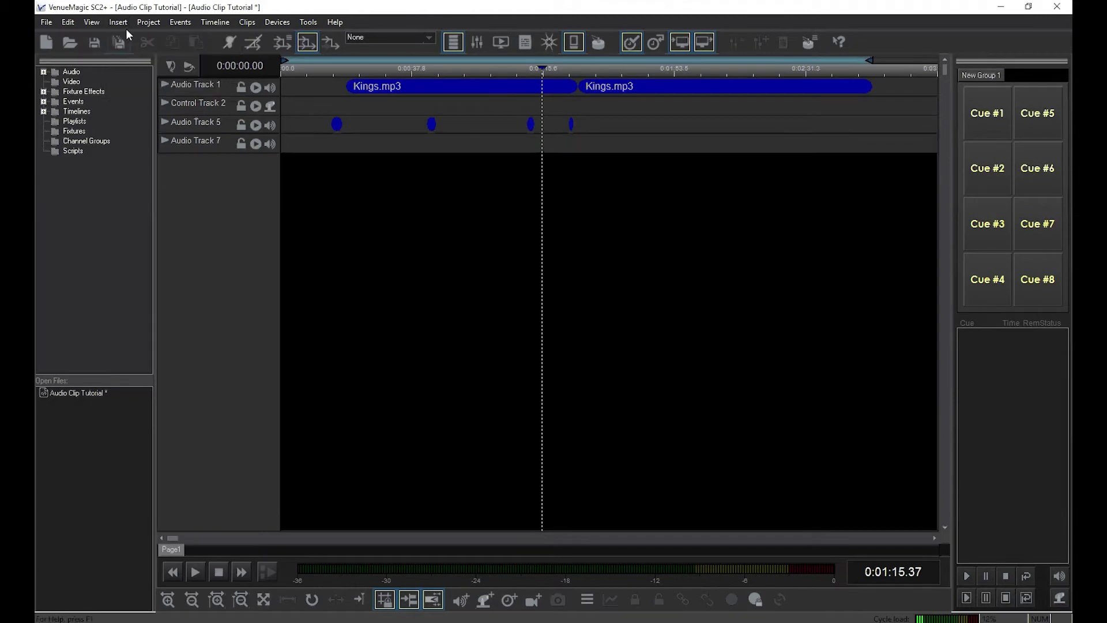
{"action": "left_click", "coordinate": [123, 25]}
{"action": "left_click", "coordinate": [125, 32]}
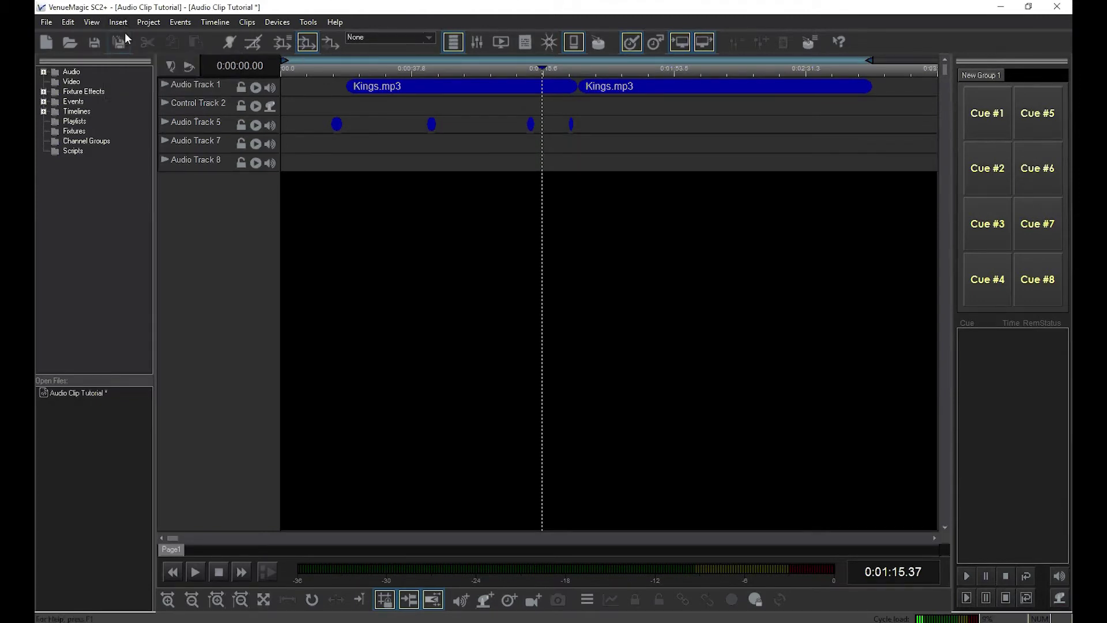
{"action": "left_click", "coordinate": [123, 23]}
{"action": "left_click", "coordinate": [125, 33]}
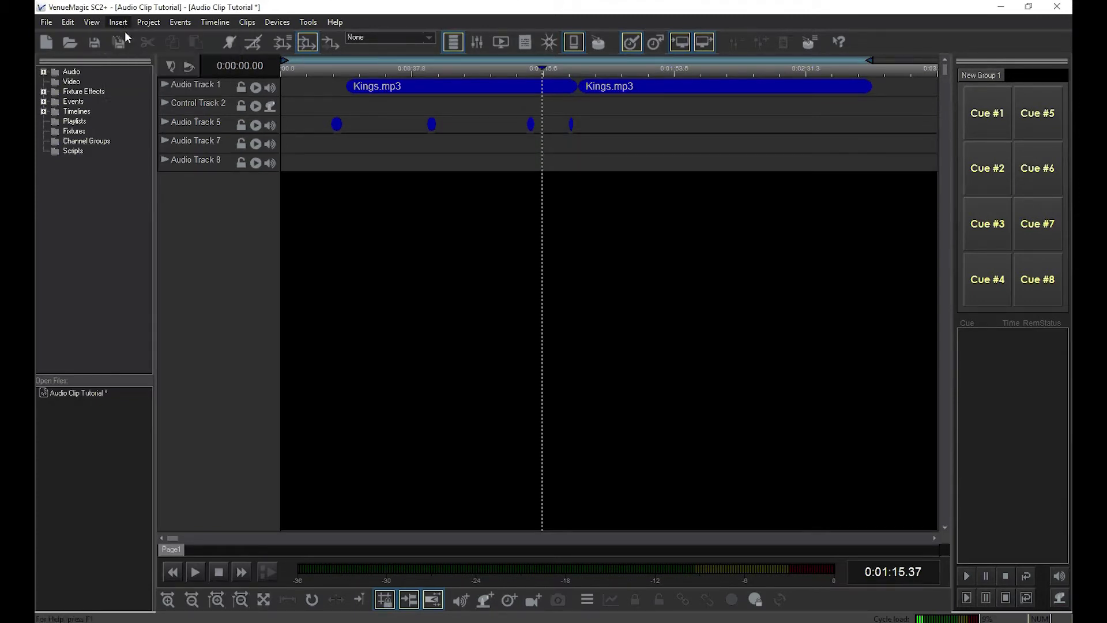
{"action": "left_click", "coordinate": [203, 162]}
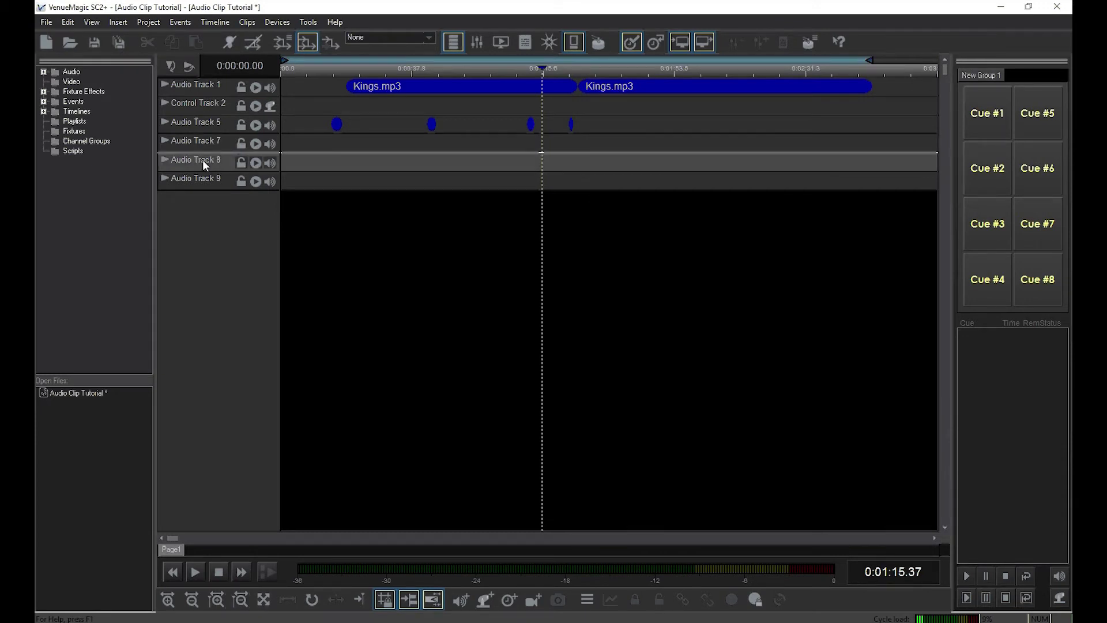
{"action": "left_click_drag", "start_coordinate": [202, 161], "coordinate": [216, 195]}
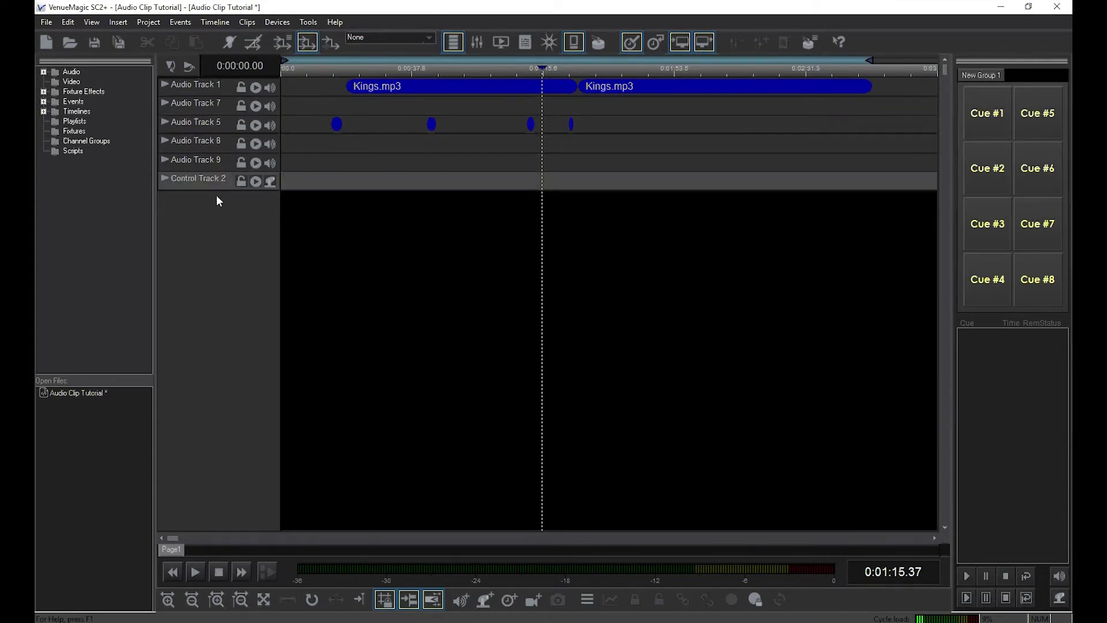
- Name Audio Track 7 'Sound Effects' in its track properties
{"action": "double_click", "coordinate": [202, 104]}
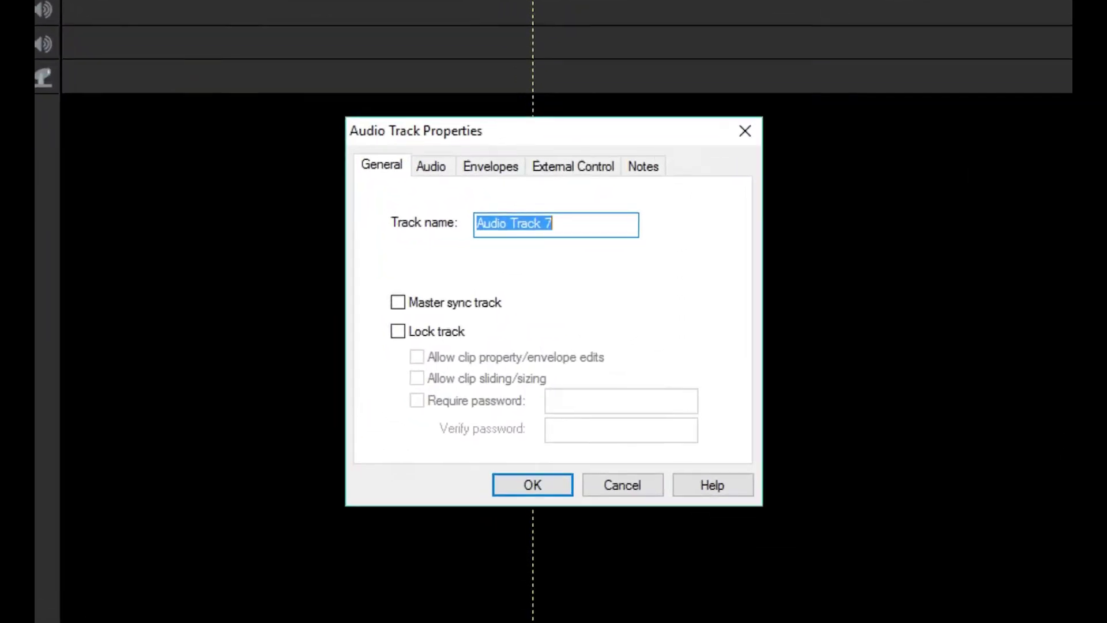
{"action": "type", "text": "So"}
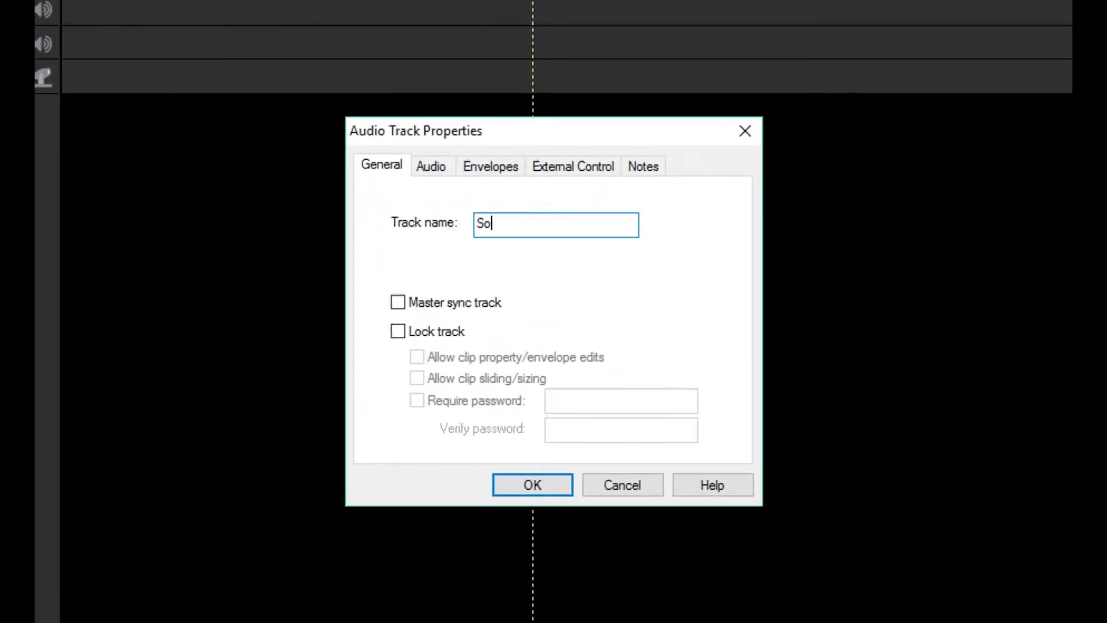
{"action": "type", "text": "und Effects"}
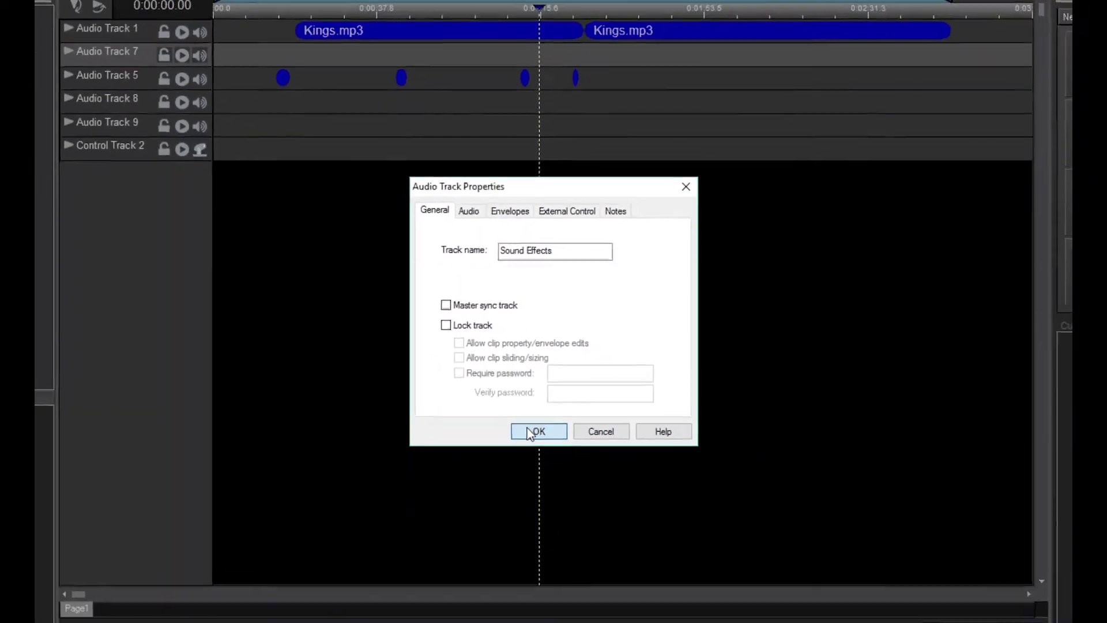
{"action": "left_click", "coordinate": [527, 429]}
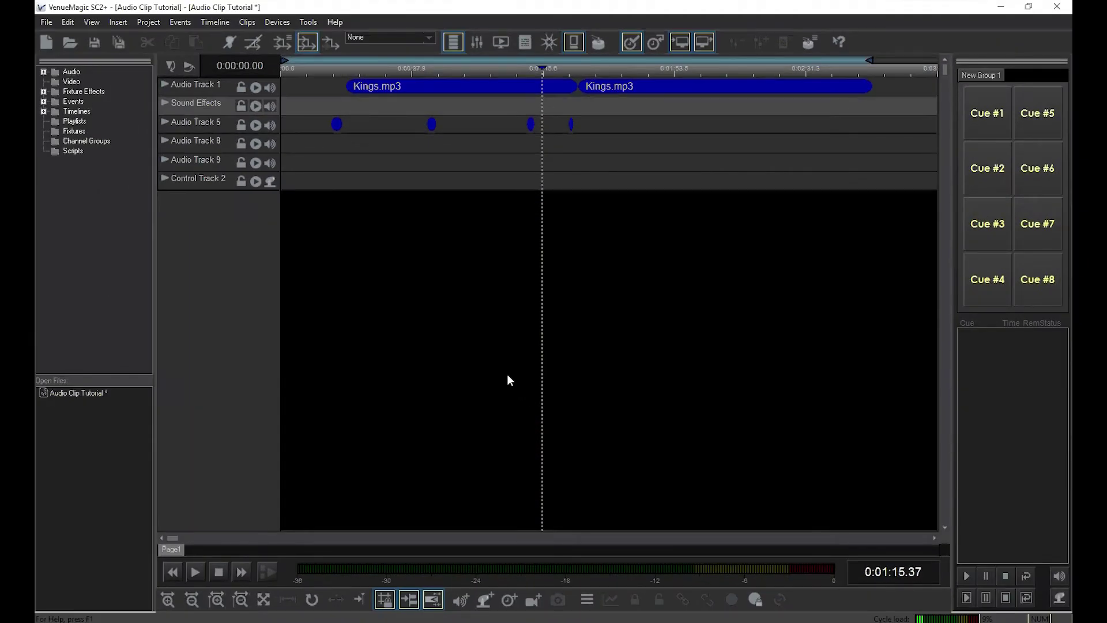
- Set Audio Track 1 to Large height so its Kings.mp3 waveform shows fully
{"action": "left_click", "coordinate": [164, 85]}
{"action": "left_click", "coordinate": [163, 82]}
{"action": "left_click", "coordinate": [163, 84]}
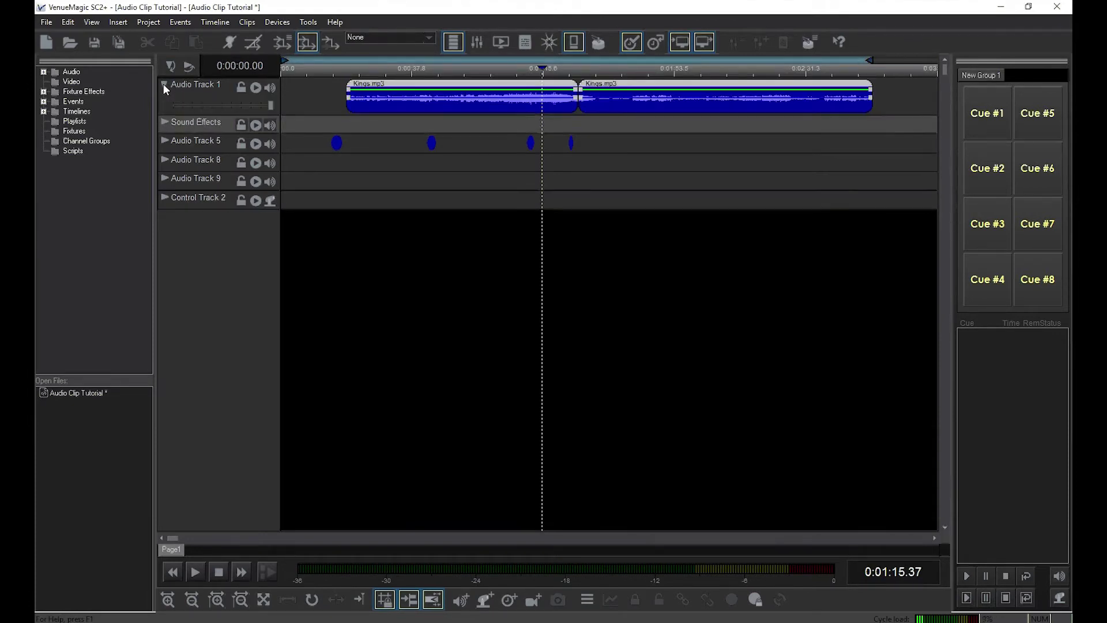
{"action": "left_click", "coordinate": [196, 90]}
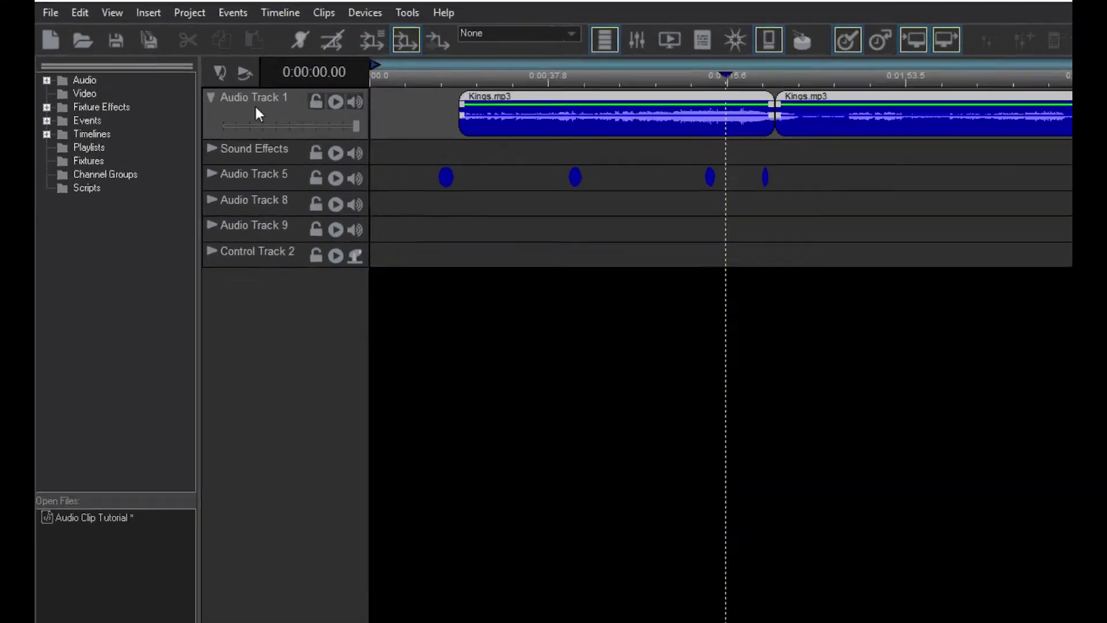
{"action": "right_click", "coordinate": [197, 91]}
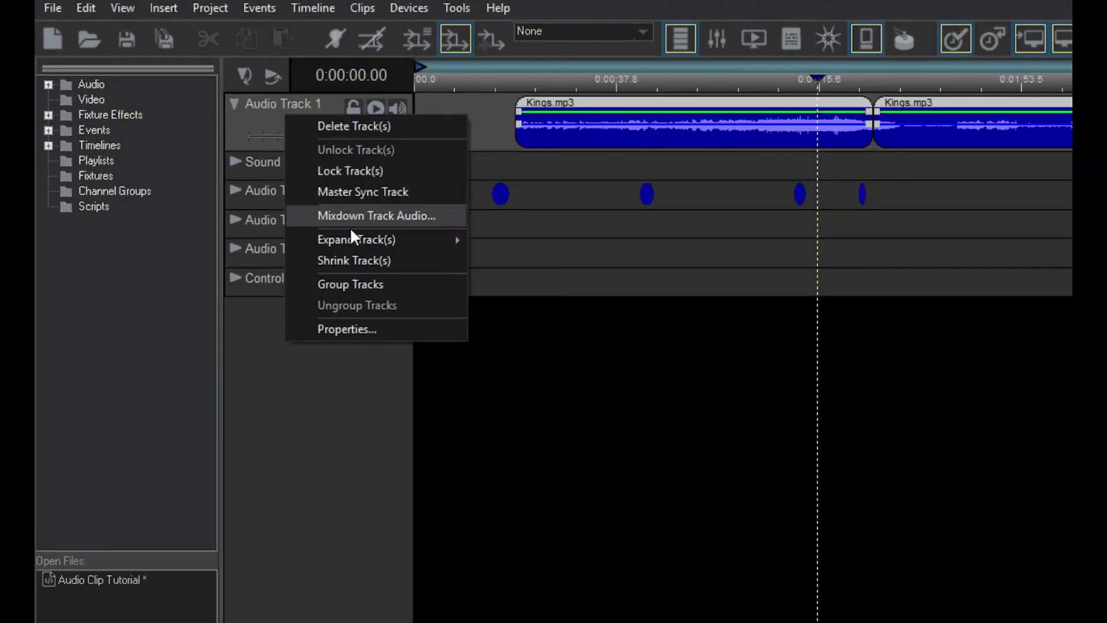
{"action": "mouse_move", "coordinate": [352, 241]}
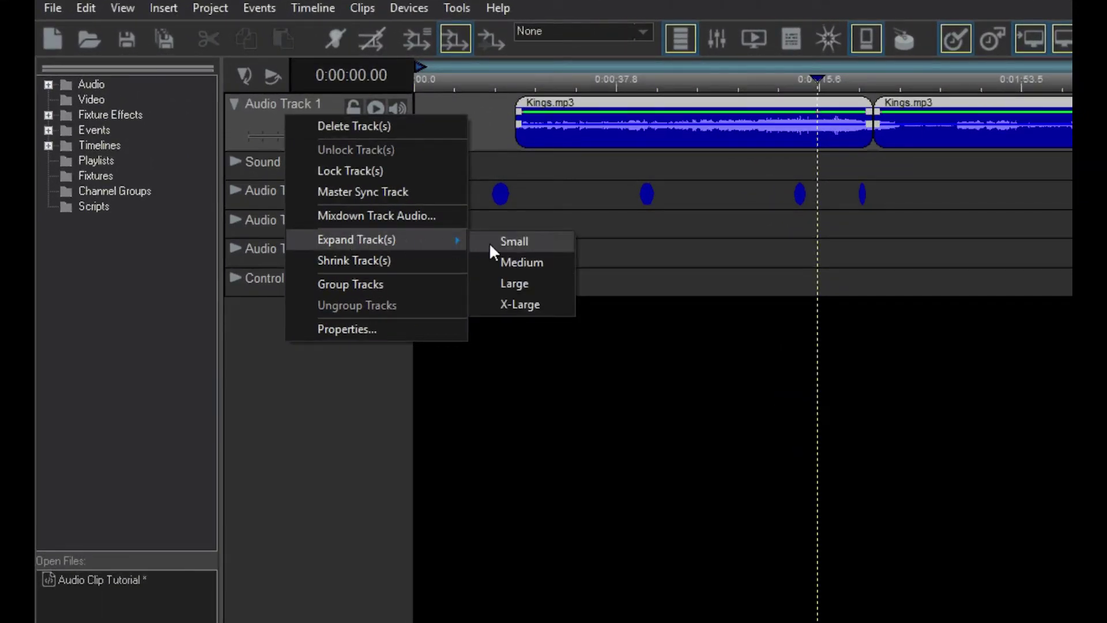
{"action": "left_click", "coordinate": [531, 282]}
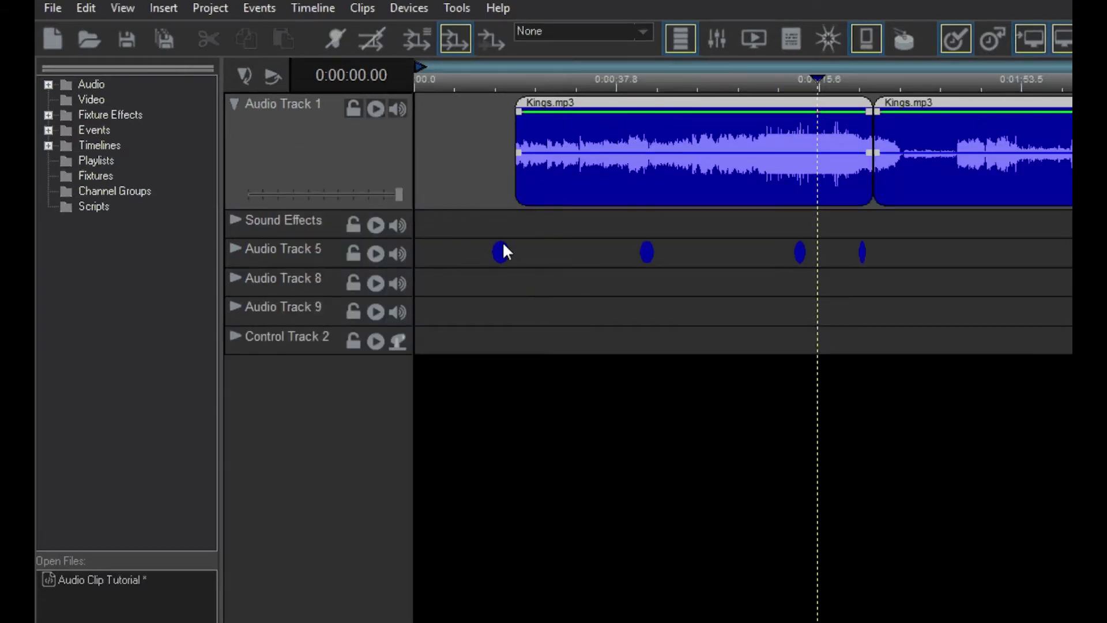
- Mute and lock Audio Track 1, confirm its Kings.mp3 clip won't move, then unlock it
{"action": "left_click", "coordinate": [396, 109]}
{"action": "left_click", "coordinate": [355, 109]}
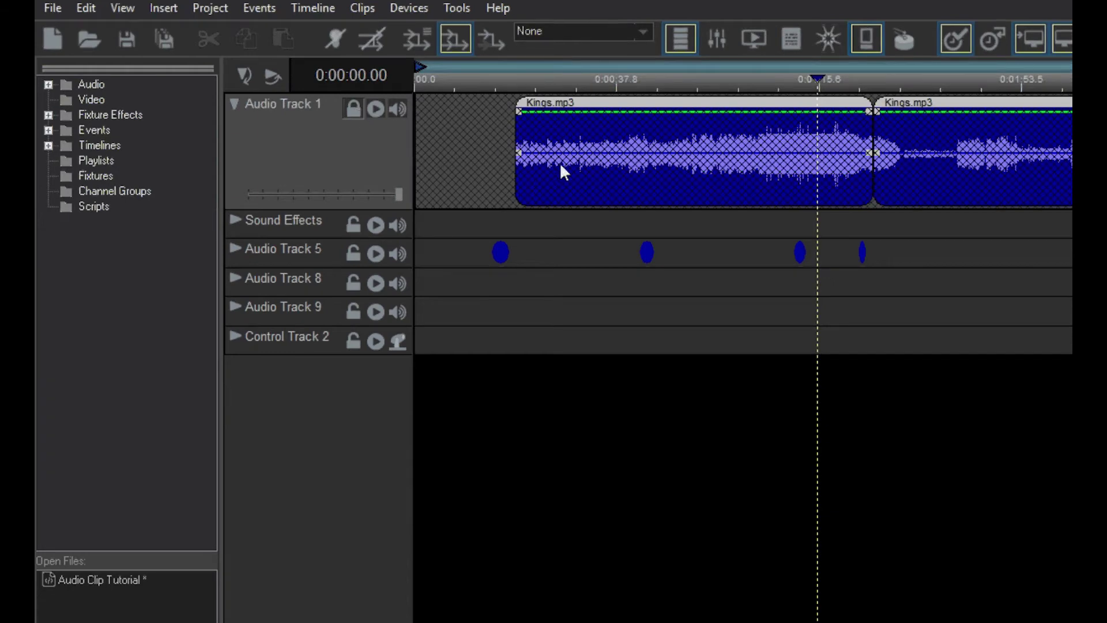
{"action": "left_click_drag", "start_coordinate": [646, 184], "coordinate": [570, 183]}
{"action": "left_click", "coordinate": [354, 112]}
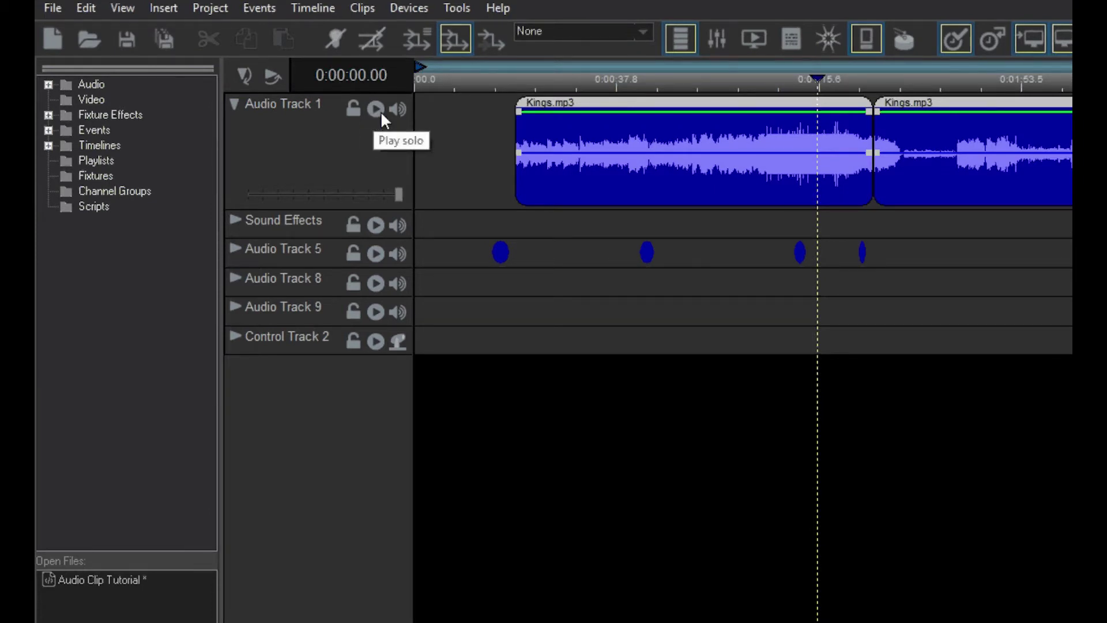
- Solo Audio Tracks 1, 5 and 8 in turn, clear solo, then play the show and lower Track 1's volume
{"action": "left_click", "coordinate": [378, 111]}
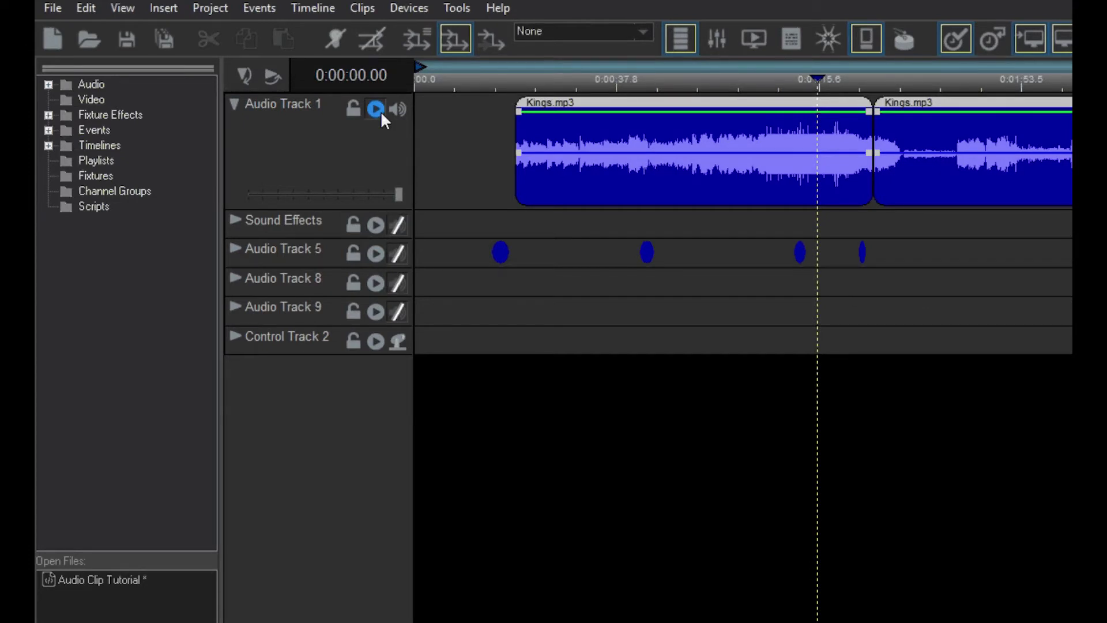
{"action": "left_click", "coordinate": [381, 110]}
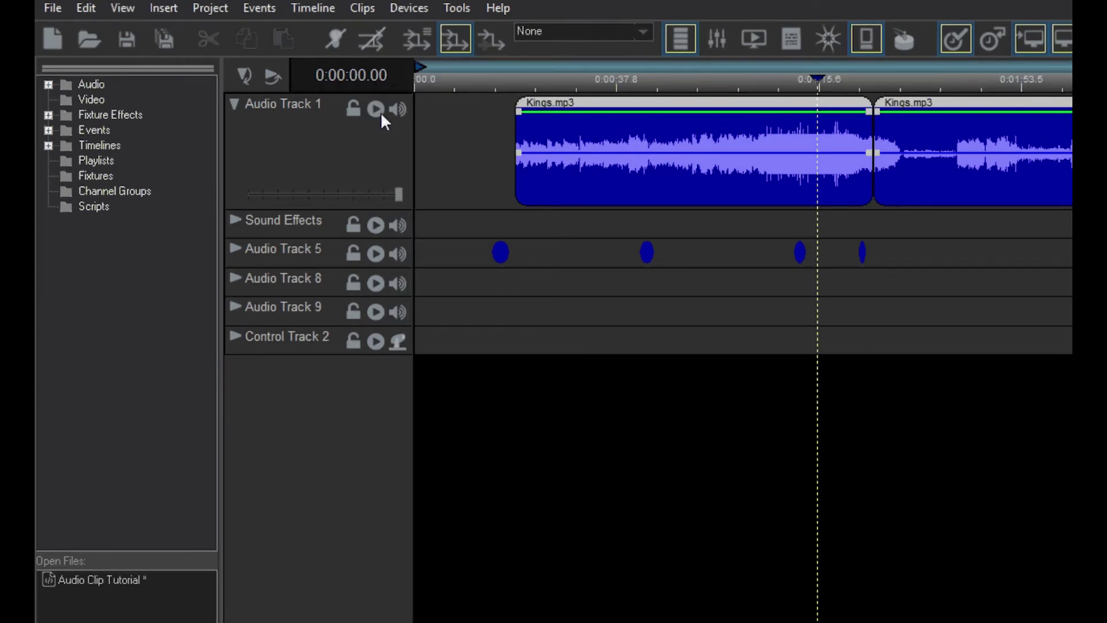
{"action": "left_click", "coordinate": [381, 111]}
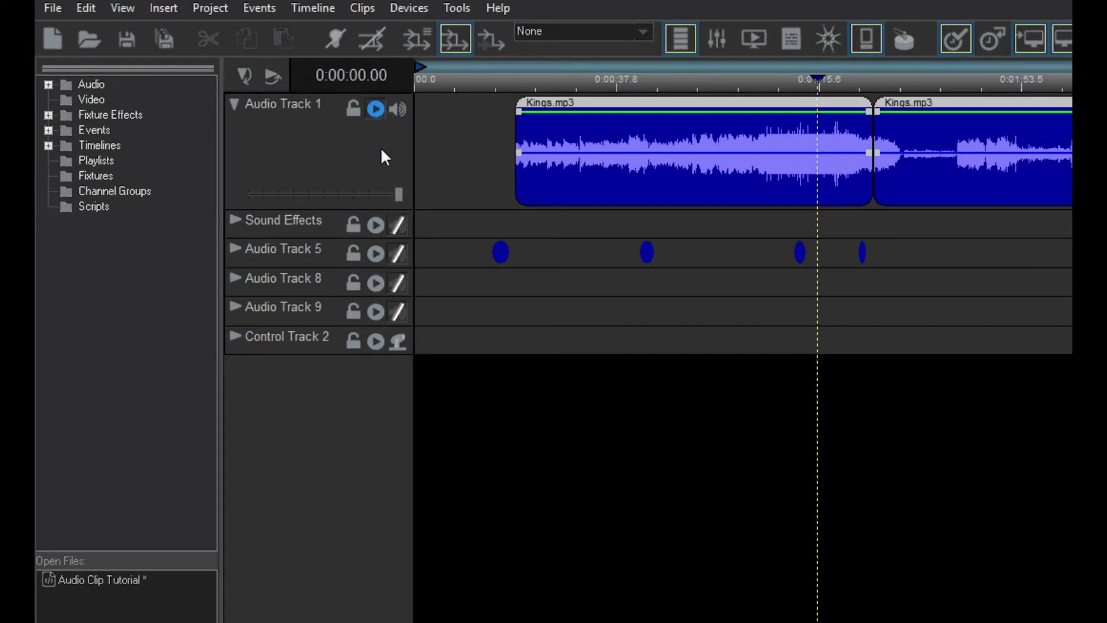
{"action": "left_click", "coordinate": [378, 257]}
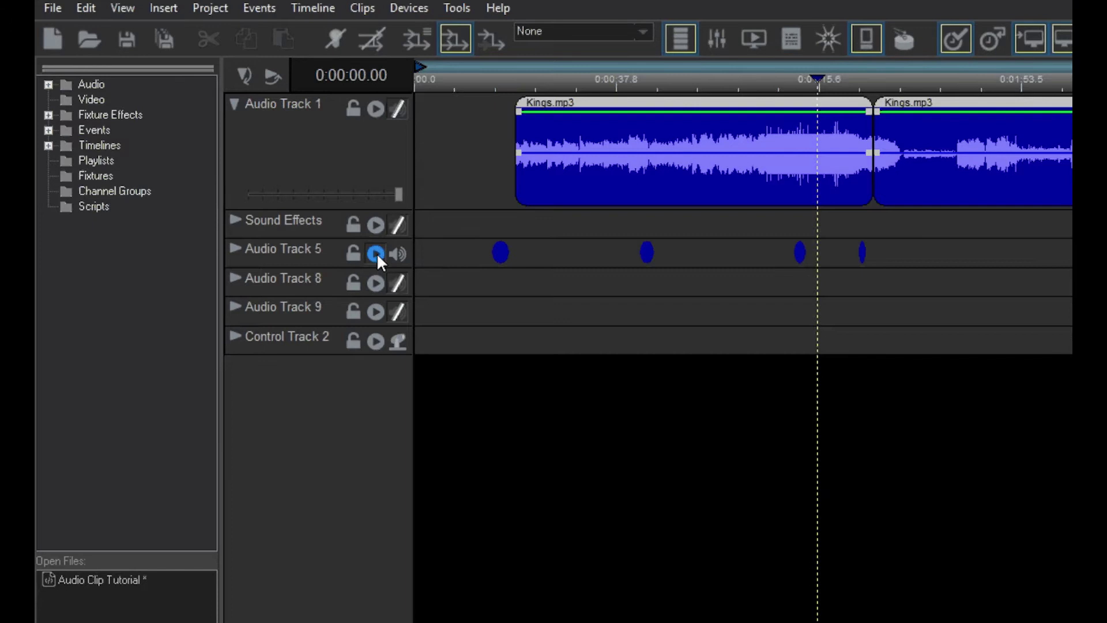
{"action": "left_click", "coordinate": [375, 282]}
{"action": "left_click", "coordinate": [376, 109]}
{"action": "left_click", "coordinate": [376, 109]}
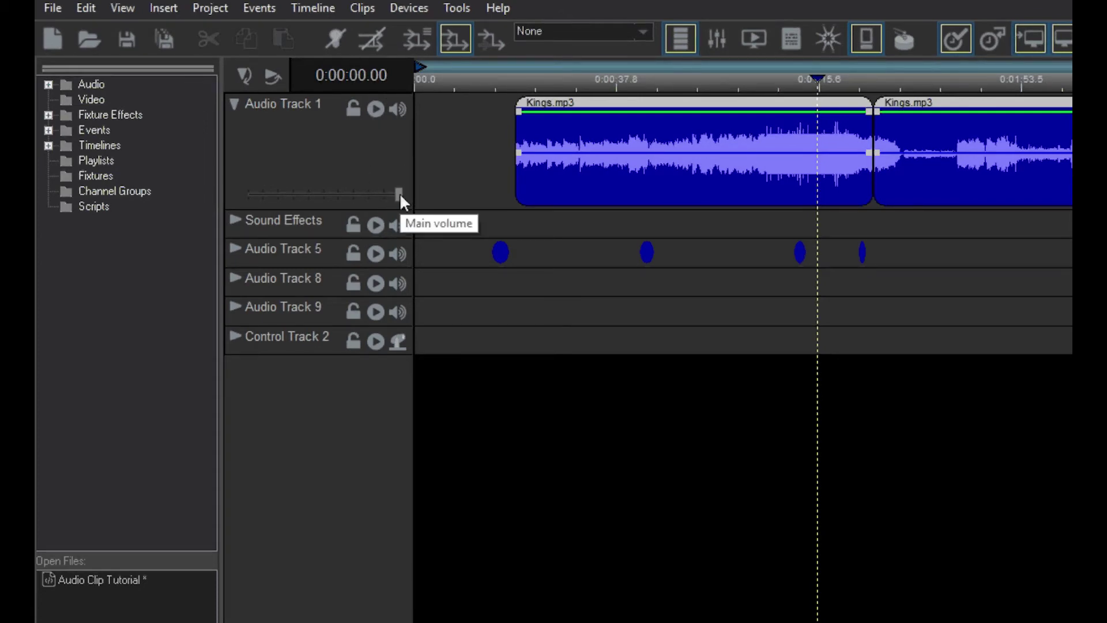
{"action": "key", "text": "space"}
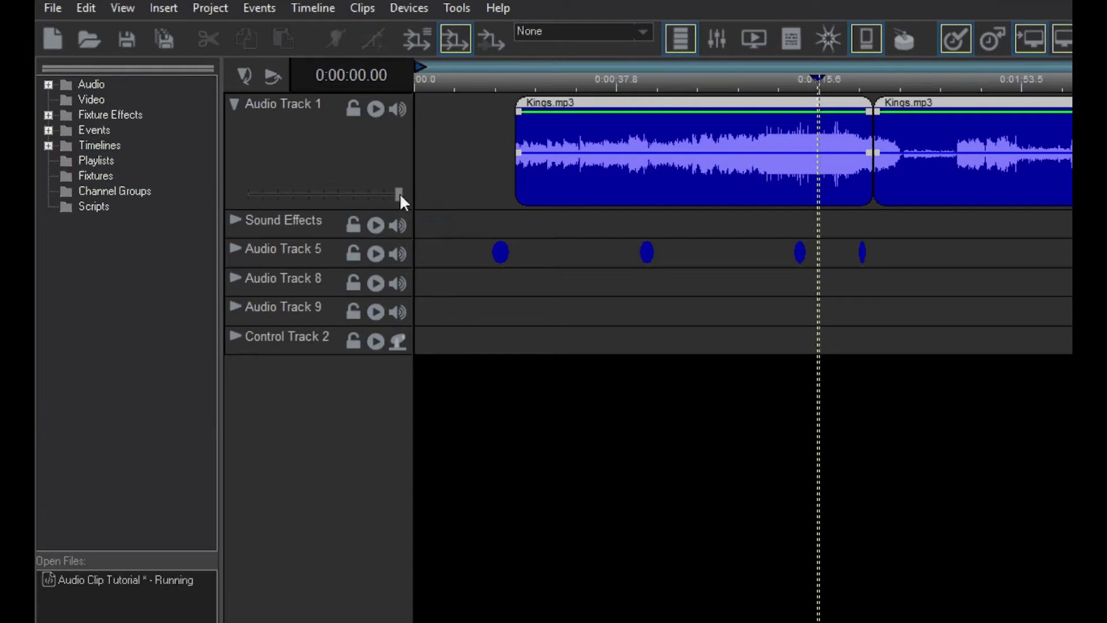
{"action": "mouse_move", "coordinate": [399, 192]}
{"action": "left_mouse_down"}
{"action": "mouse_move", "coordinate": [275, 210]}
{"action": "mouse_move", "coordinate": [406, 201]}
{"action": "left_mouse_up"}
- Stop playback and drag Manger.mp3 from Audio > AudioLib > Music > Christmas Pageant onto Audio Track 8
{"action": "key", "text": "space"}
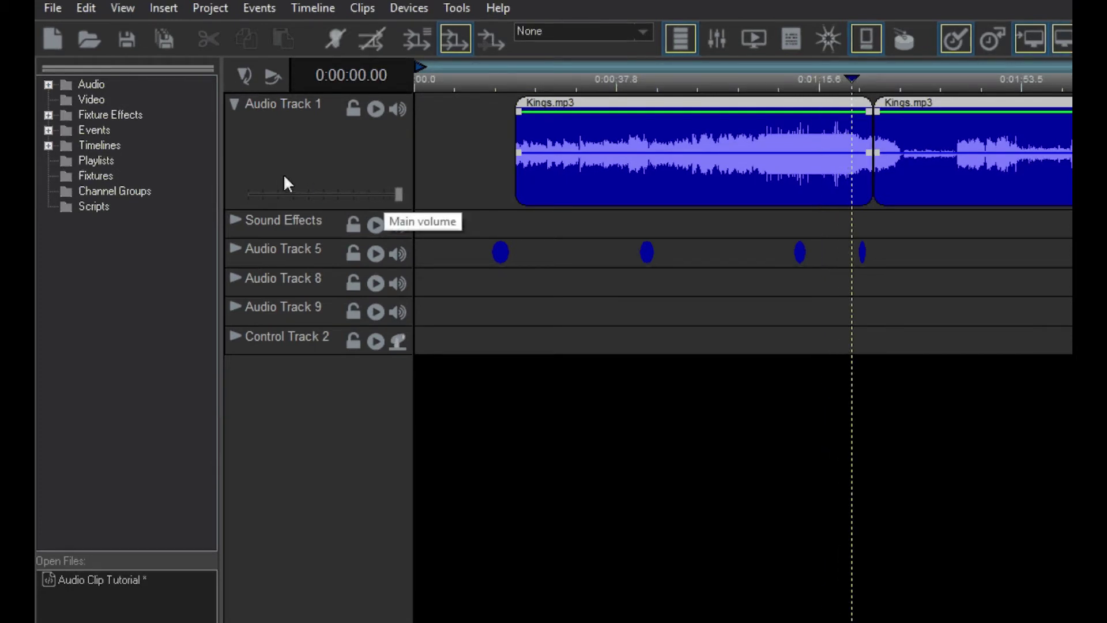
{"action": "left_click", "coordinate": [46, 84]}
{"action": "left_click", "coordinate": [66, 100]}
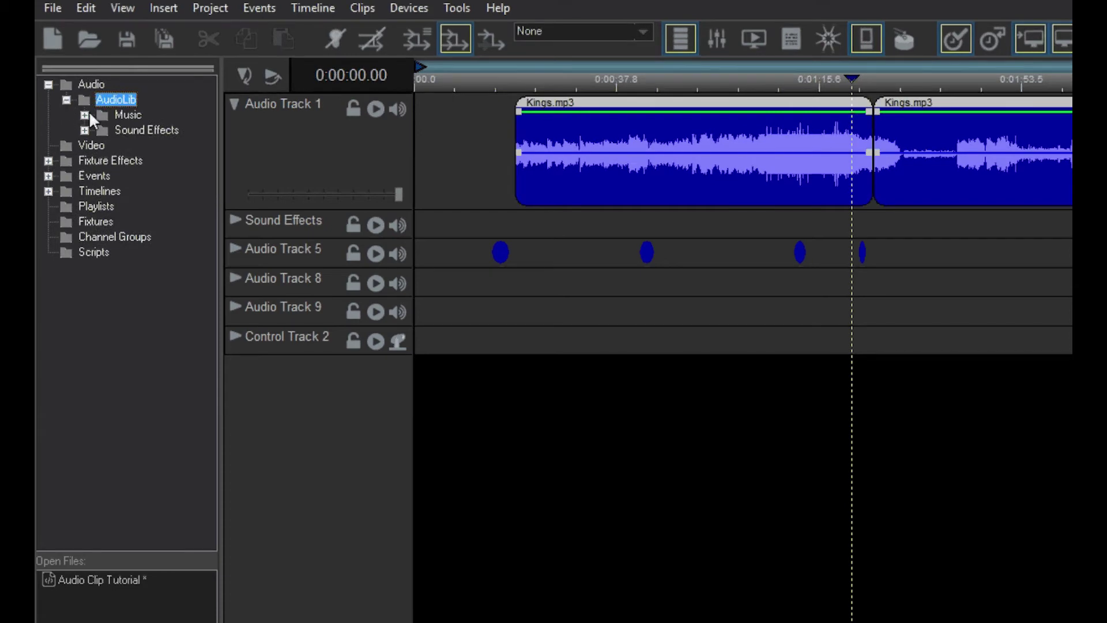
{"action": "left_click", "coordinate": [85, 115]}
{"action": "left_click", "coordinate": [102, 130]}
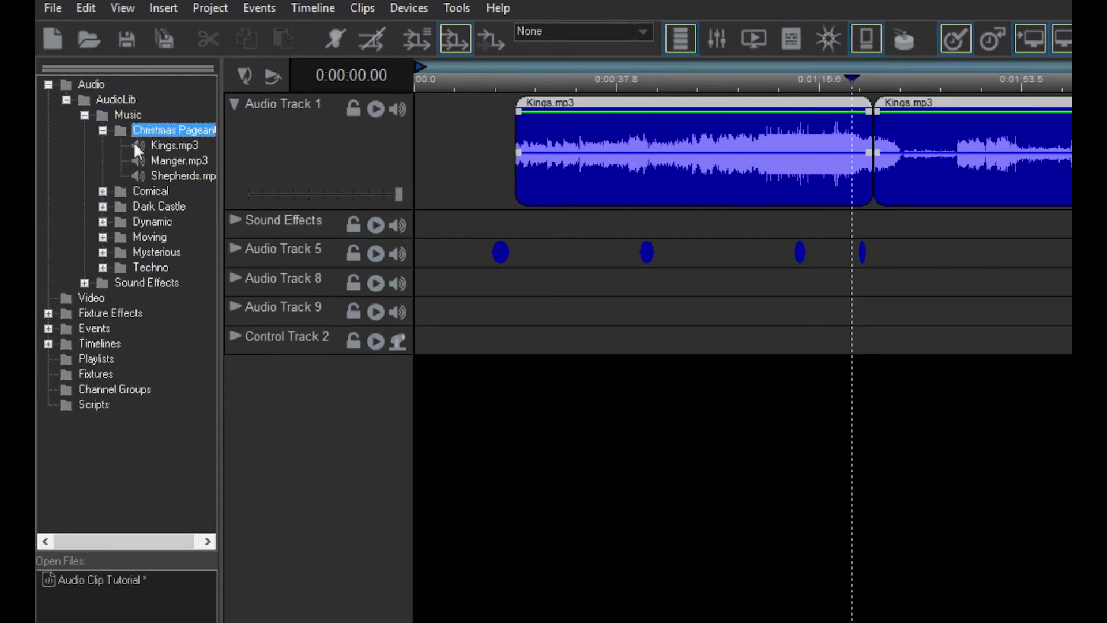
{"action": "left_click_drag", "start_coordinate": [154, 159], "coordinate": [466, 276]}
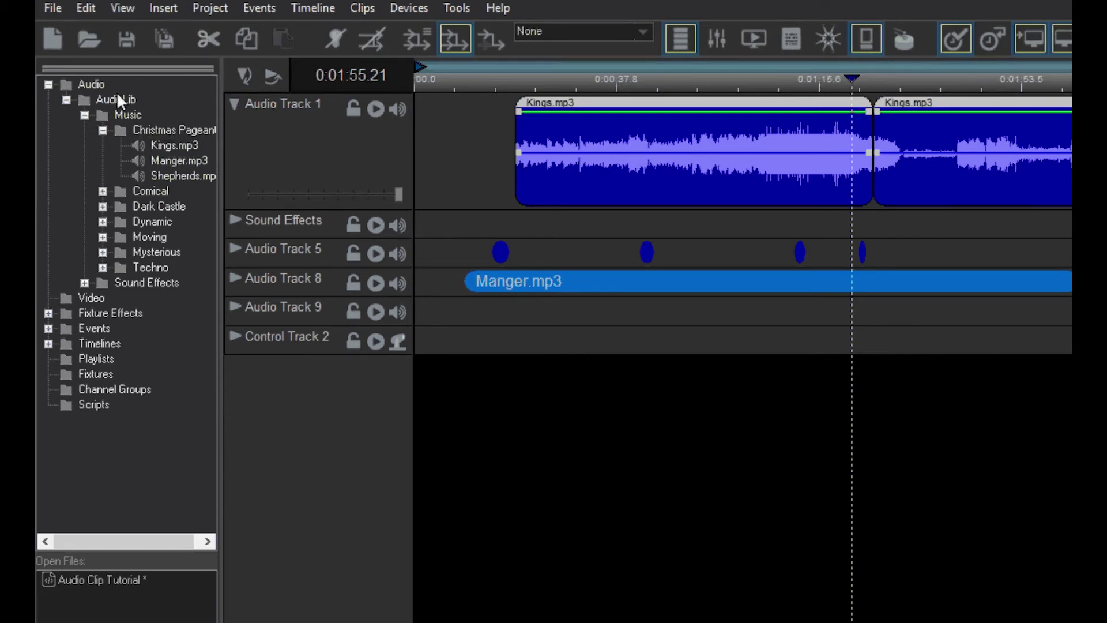
- Collapse the Music folders and add a new folder under the Audio library
{"action": "left_click", "coordinate": [102, 131]}
{"action": "left_click", "coordinate": [85, 115]}
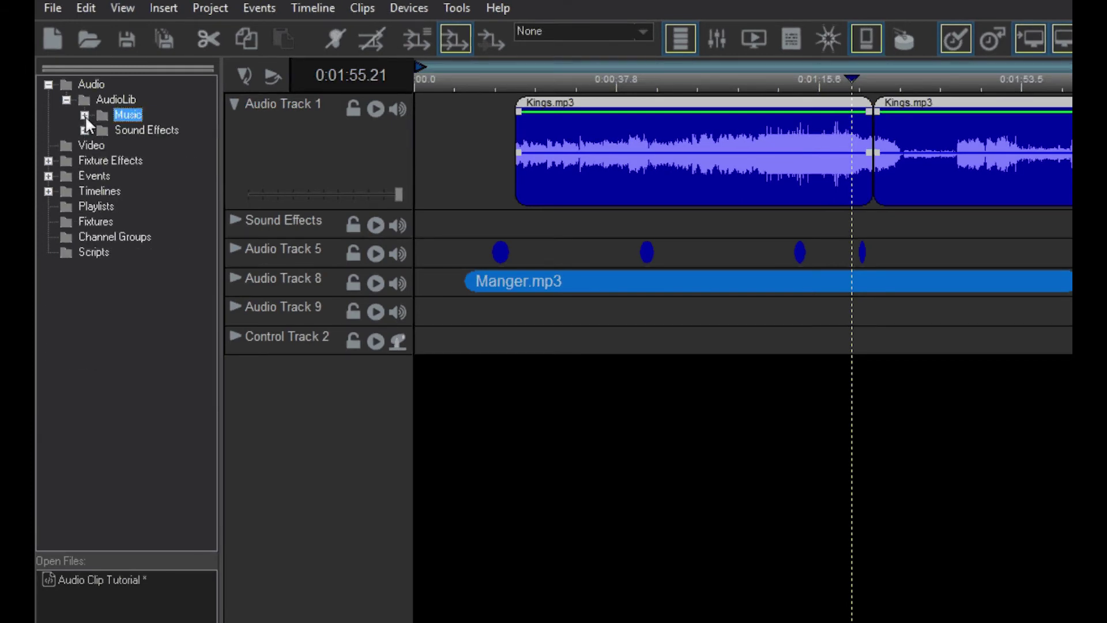
{"action": "right_click", "coordinate": [83, 81]}
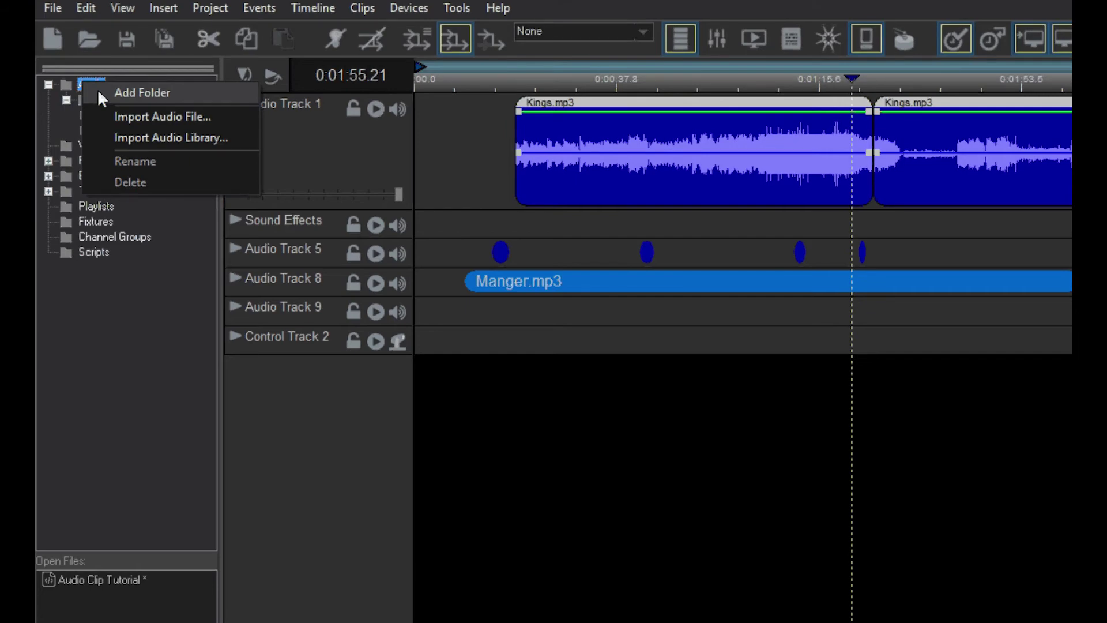
{"action": "left_click", "coordinate": [98, 89]}
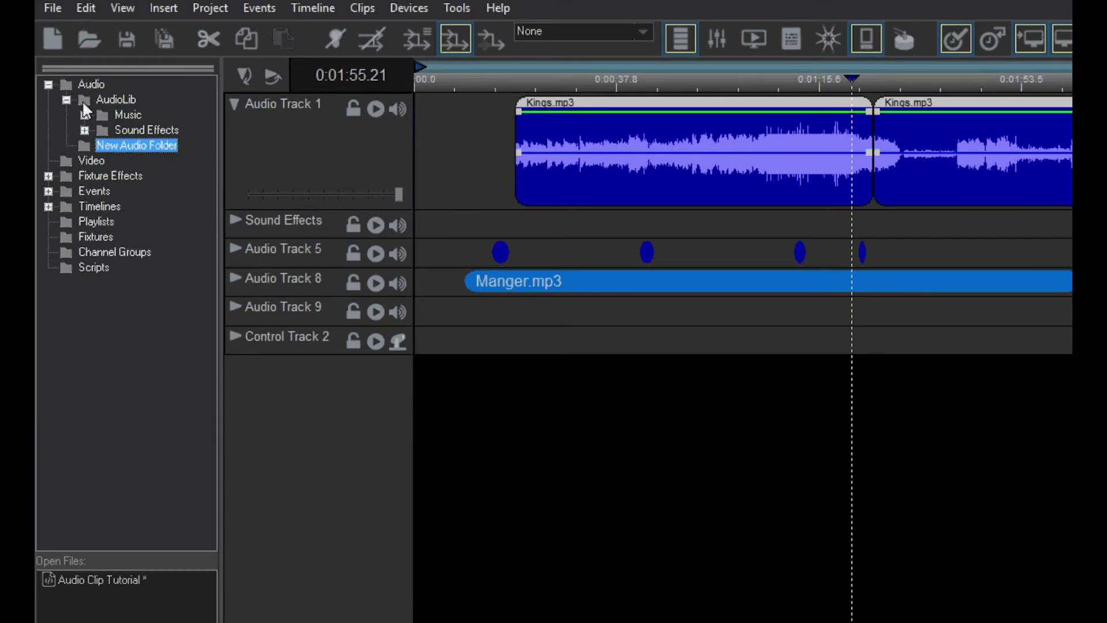
- Rename the new folder to 'My Music'
{"action": "right_click", "coordinate": [122, 142]}
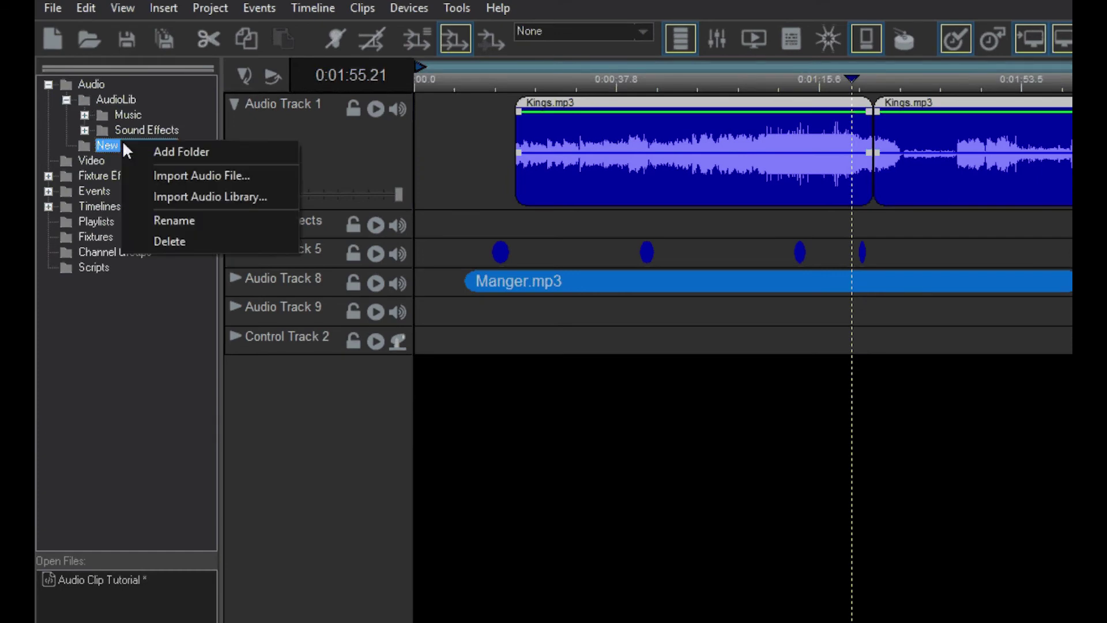
{"action": "left_click", "coordinate": [173, 218]}
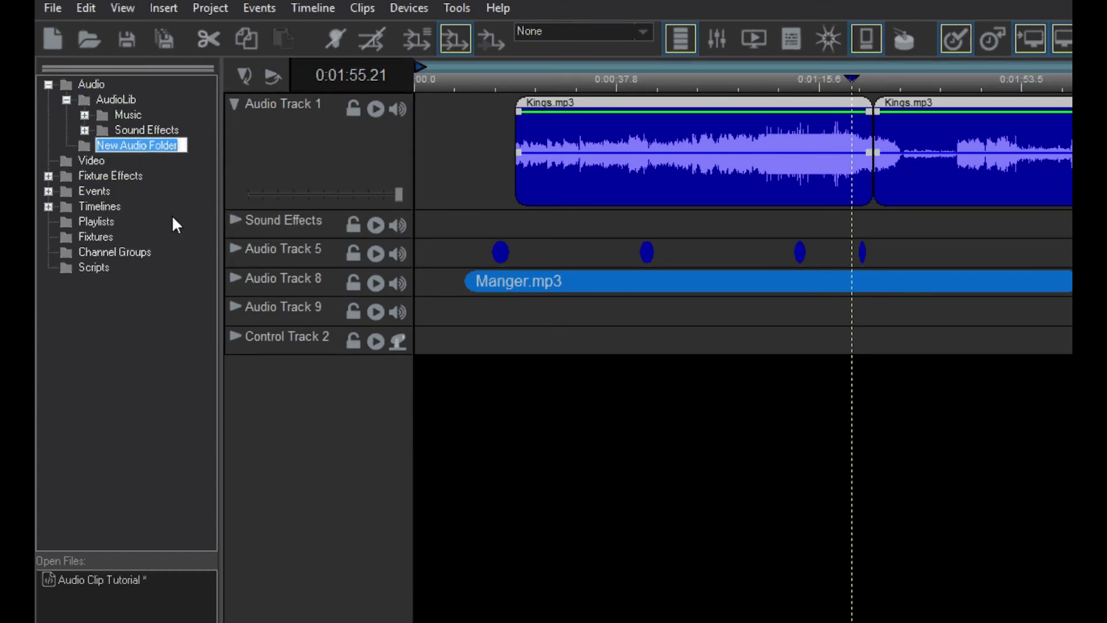
{"action": "type", "text": "My"}
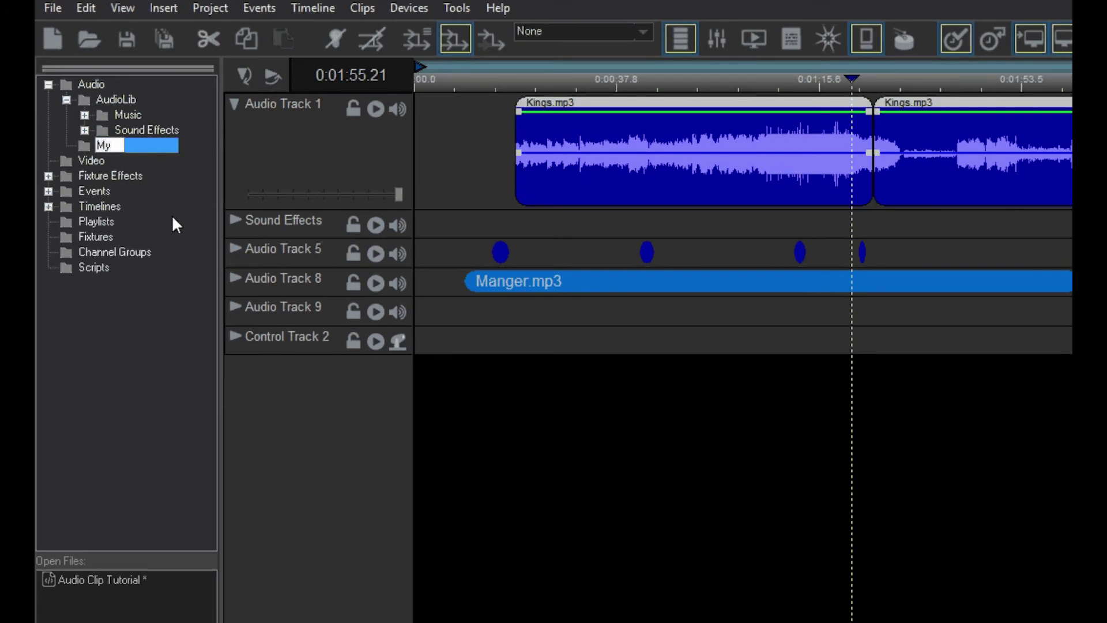
{"action": "type", "text": " Music"}
{"action": "key", "text": "Return"}
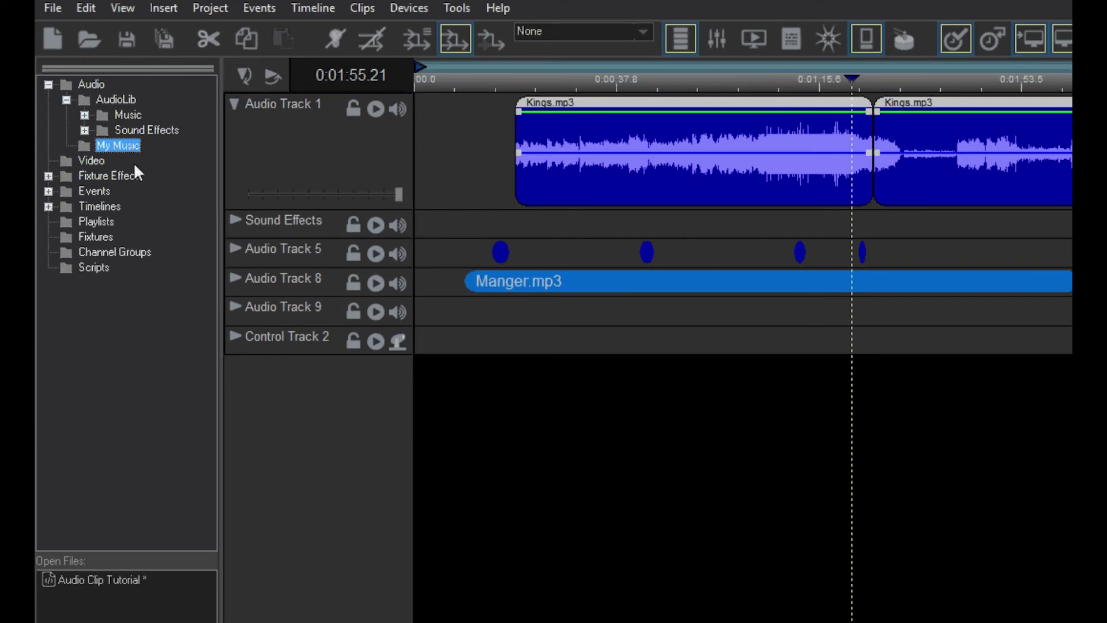
- Import 01 Good Time, 03 Dare You To Move and track 13 from Music > BYU Vocal Point into My Music
{"action": "right_click", "coordinate": [125, 149]}
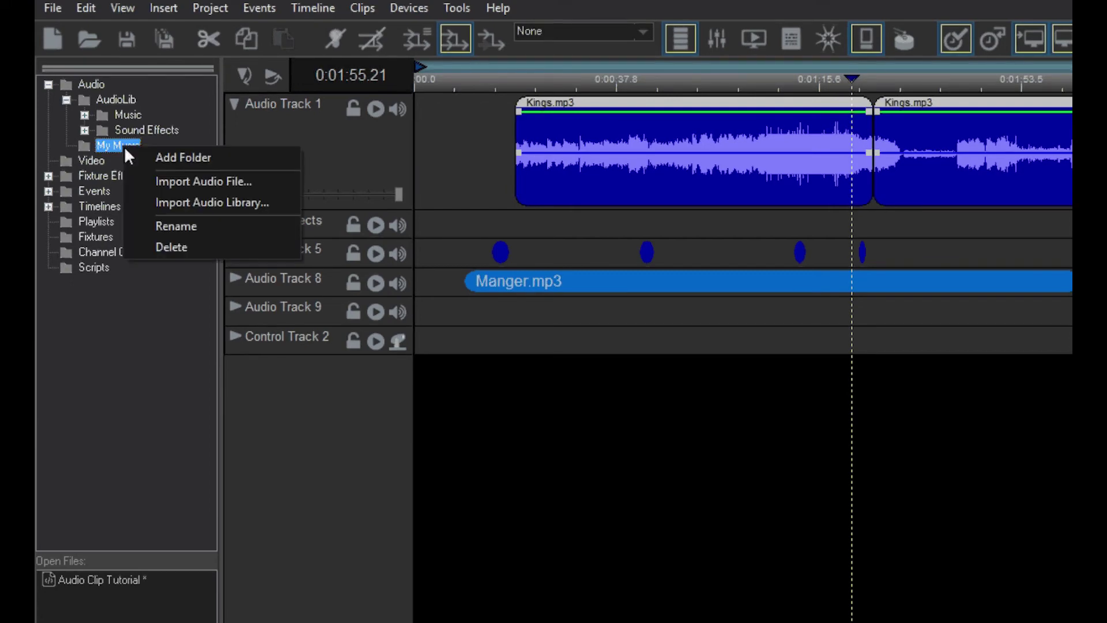
{"action": "left_click", "coordinate": [156, 180]}
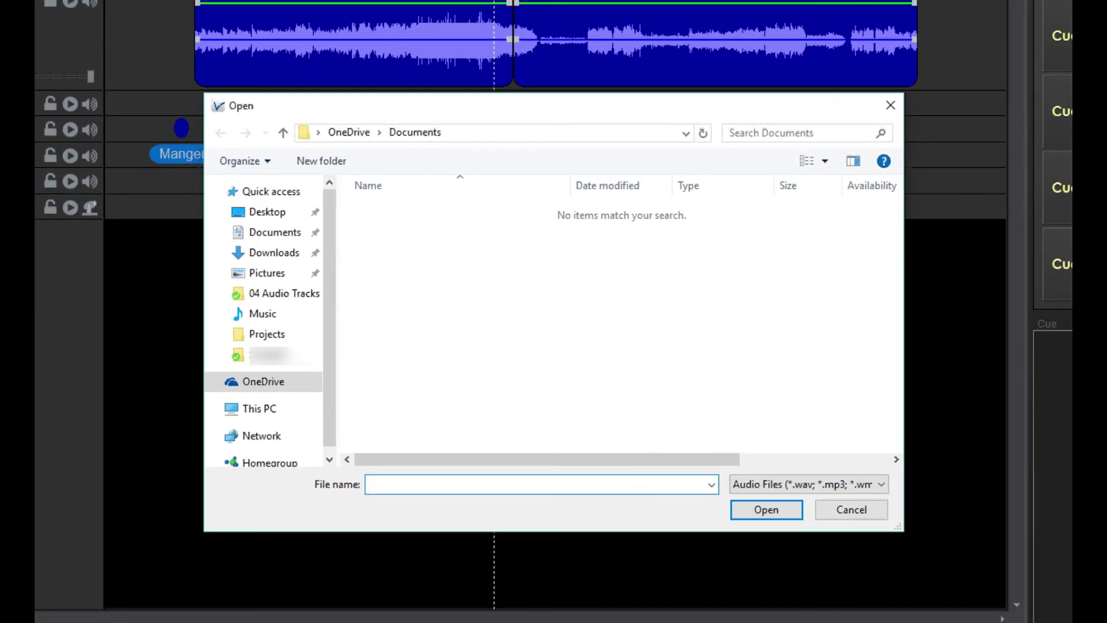
{"action": "left_click", "coordinate": [264, 316]}
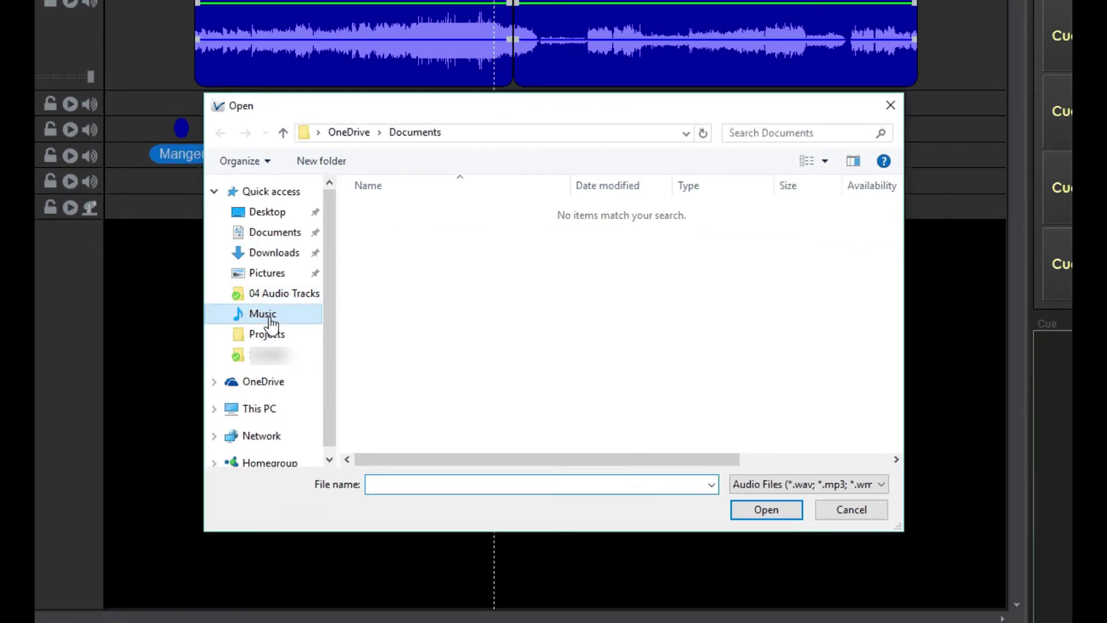
{"action": "double_click", "coordinate": [414, 213]}
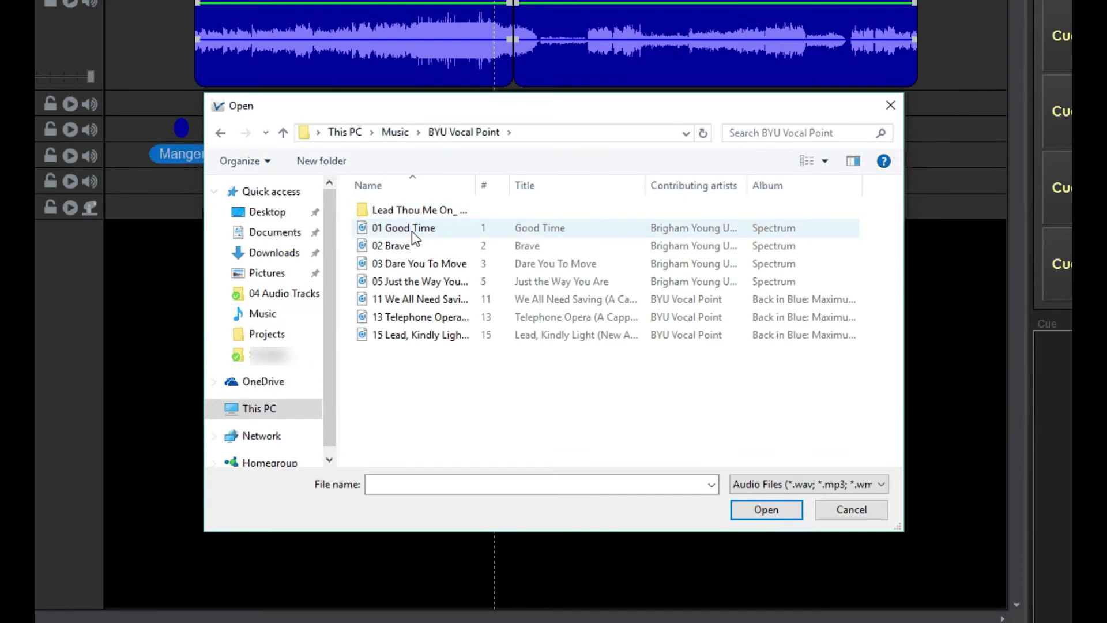
{"action": "left_click", "coordinate": [412, 233]}
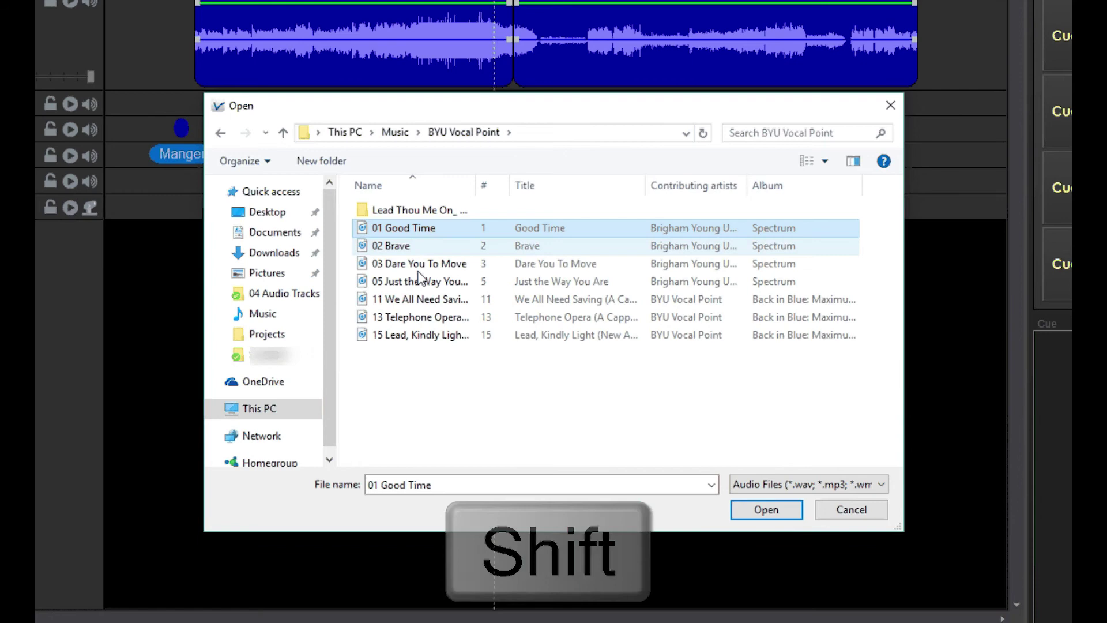
{"action": "left_click", "coordinate": [417, 313], "text": "shift"}
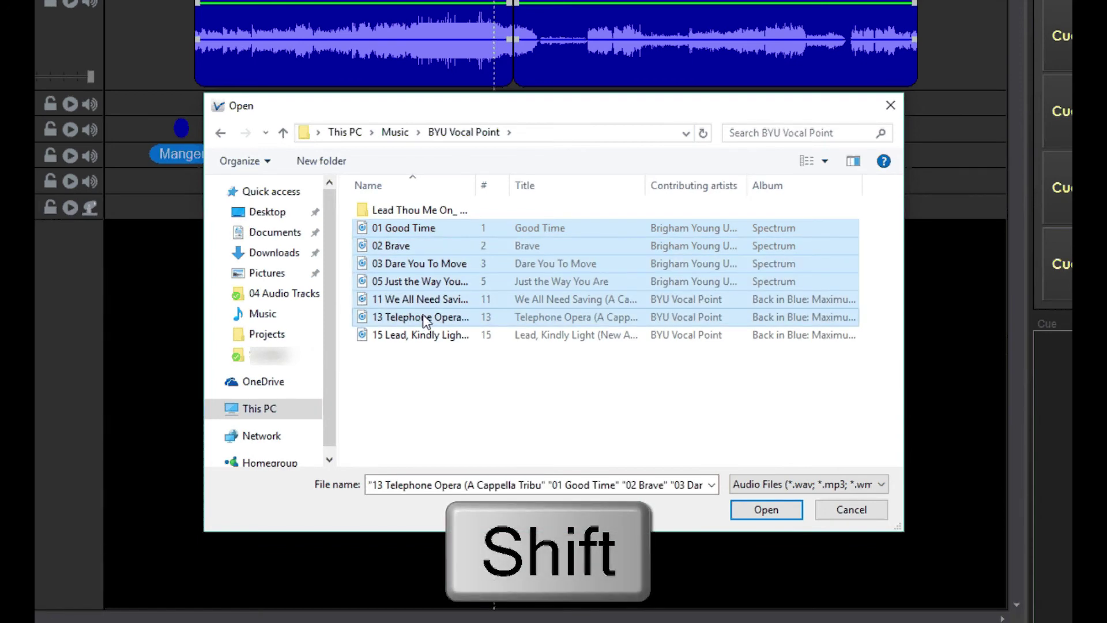
{"action": "left_click", "coordinate": [424, 233]}
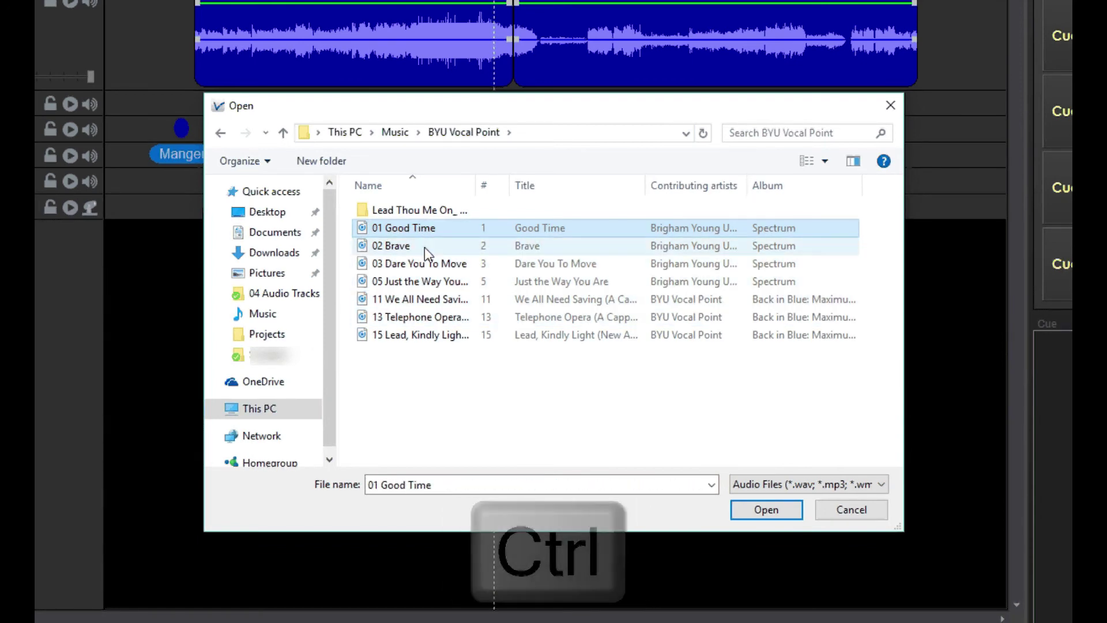
{"action": "left_click", "coordinate": [420, 265], "text": "ctrl"}
{"action": "left_click", "coordinate": [424, 316], "text": "ctrl"}
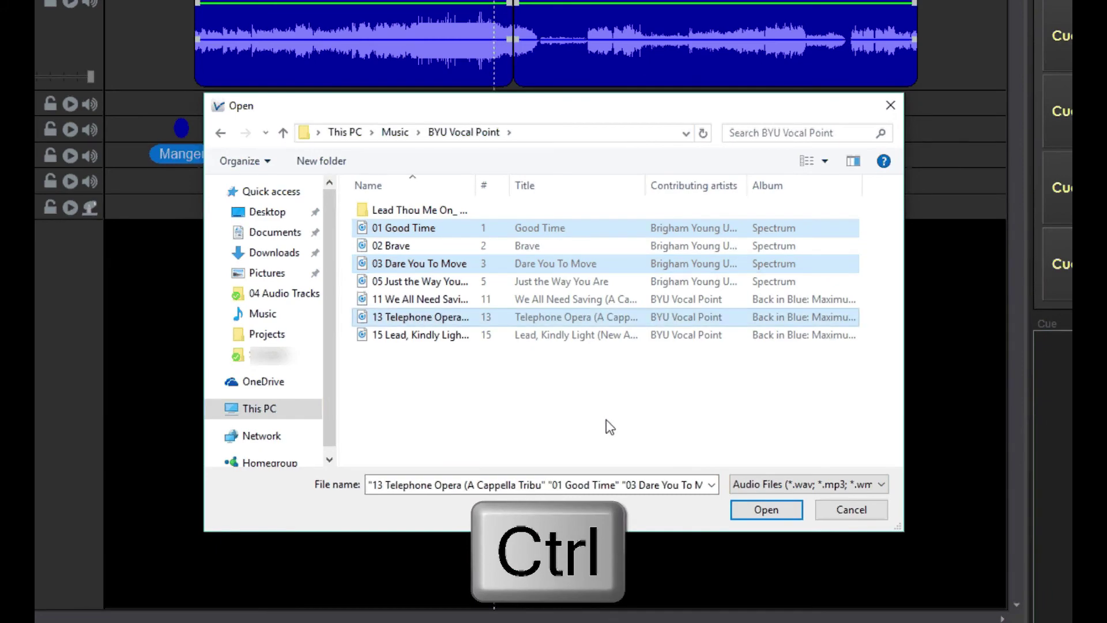
{"action": "left_click", "coordinate": [766, 513]}
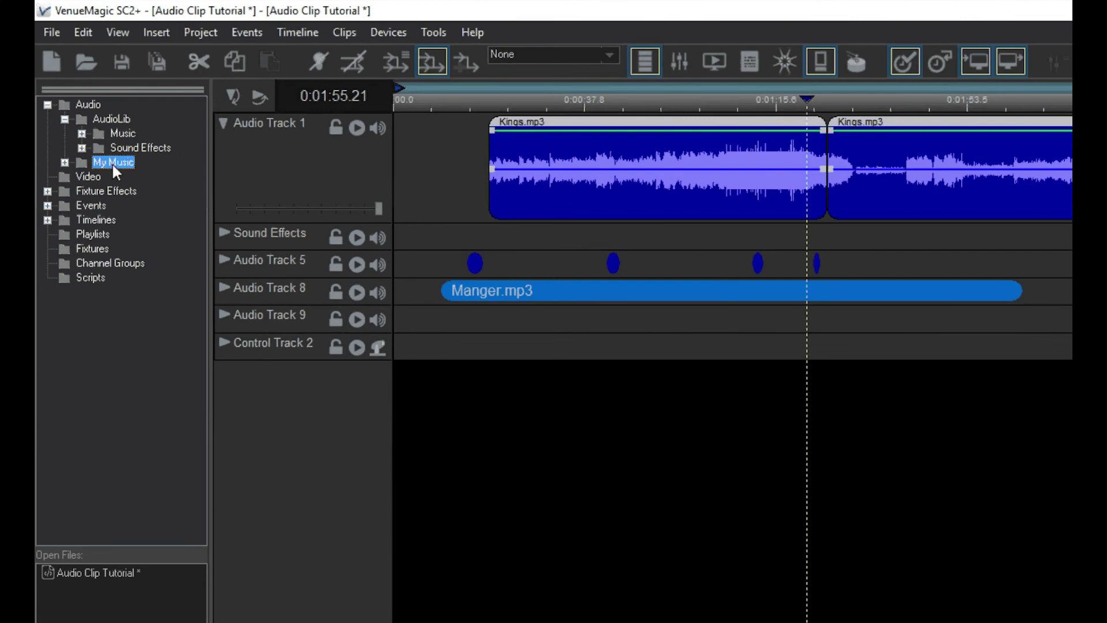
- Import the user profile's Music folder as a library into My Music, accepting the 3-folder, 20-file summary
{"action": "right_click", "coordinate": [87, 112]}
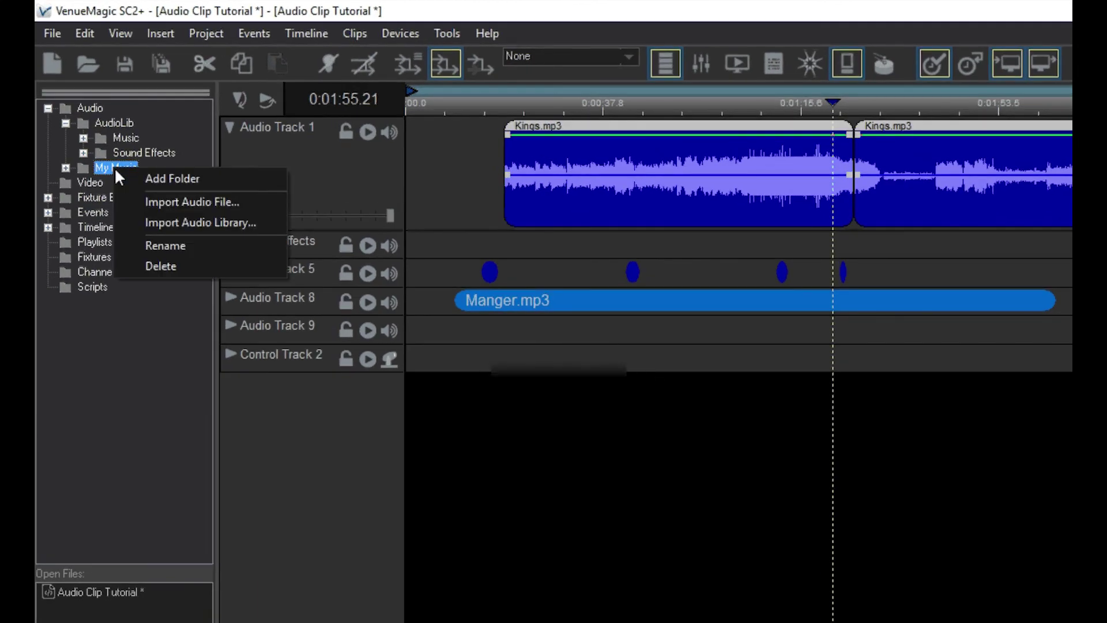
{"action": "left_click", "coordinate": [152, 223]}
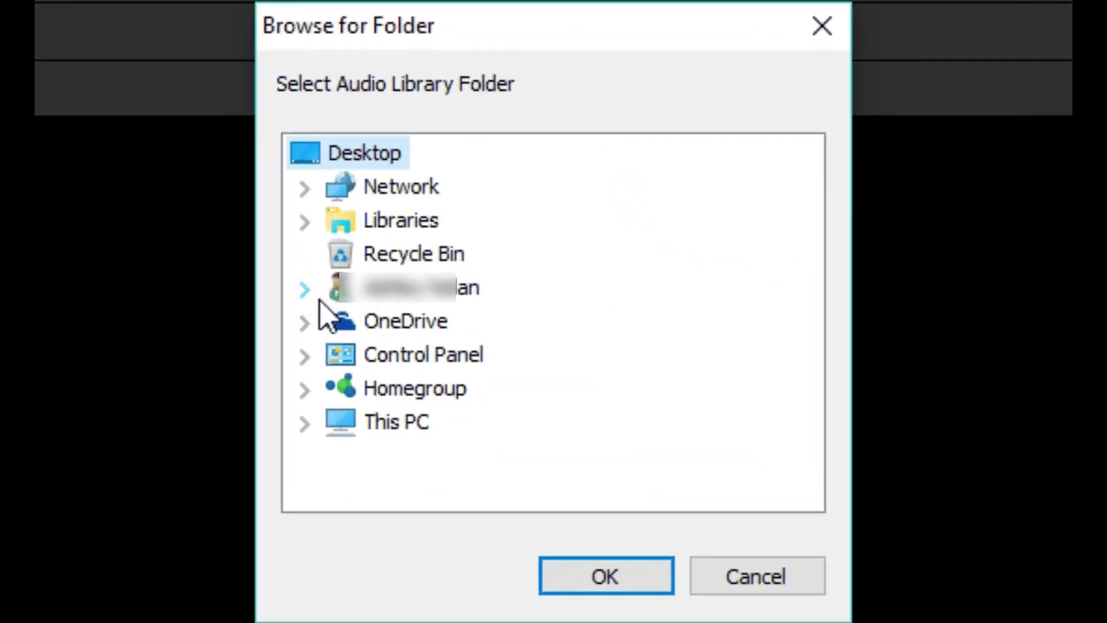
{"action": "left_click", "coordinate": [309, 290]}
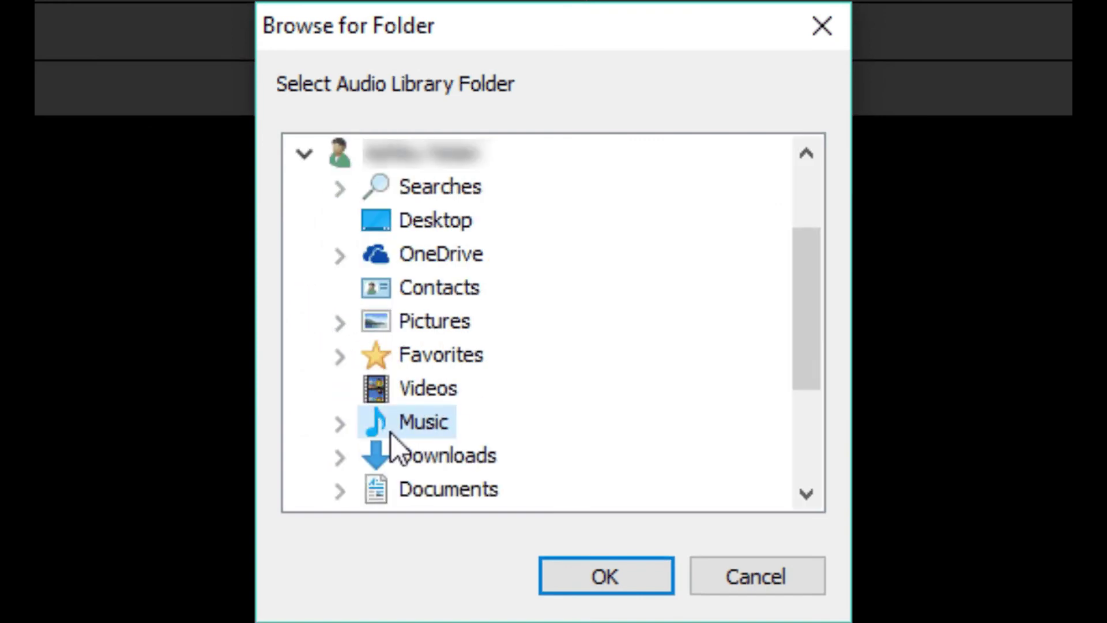
{"action": "left_click", "coordinate": [579, 556]}
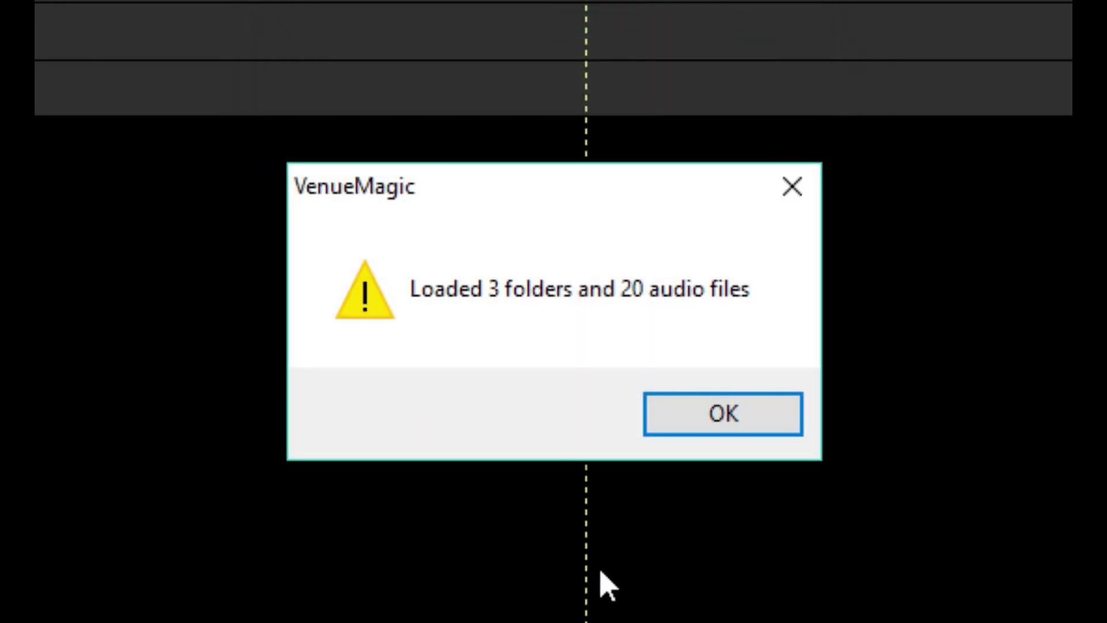
{"action": "left_click", "coordinate": [703, 420]}
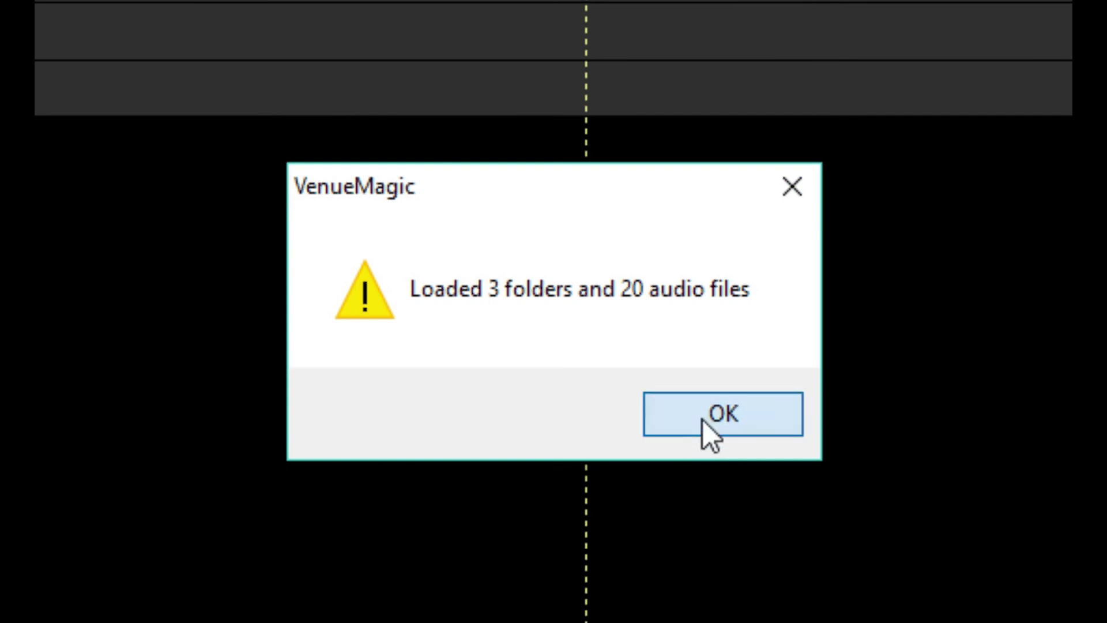